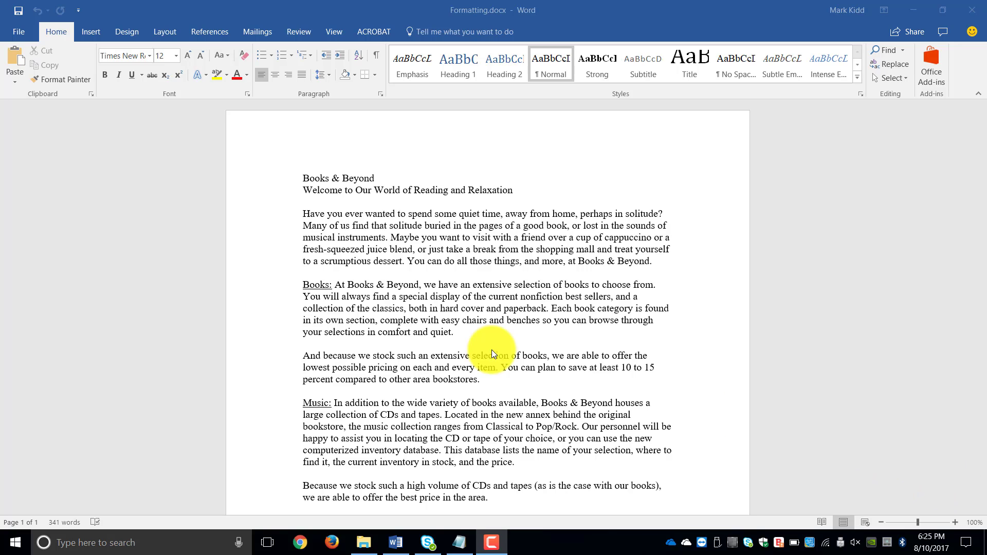
- Change the font of the two opening lines and the first paragraph to Calibri (Body)
left_click(313, 179)
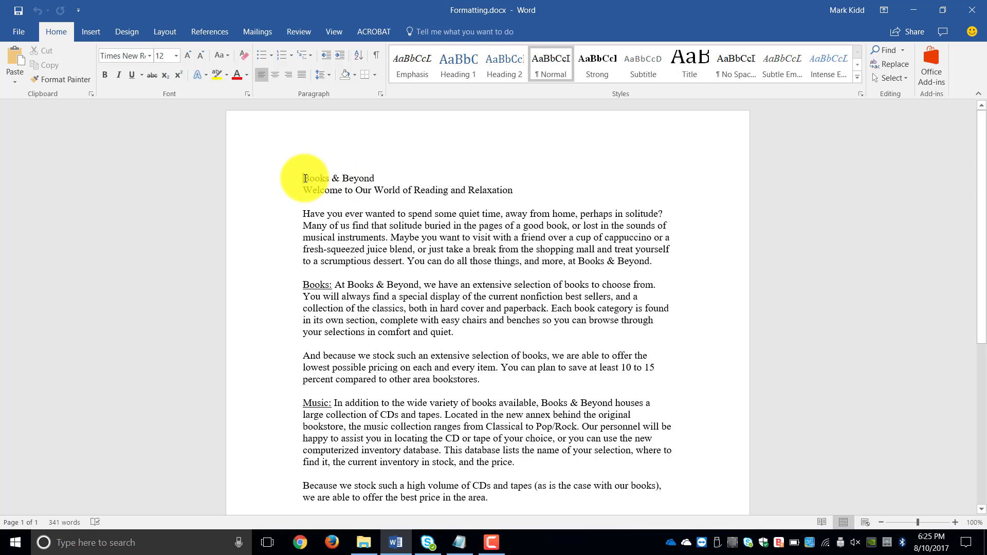
left_click_drag(304, 178, 661, 261)
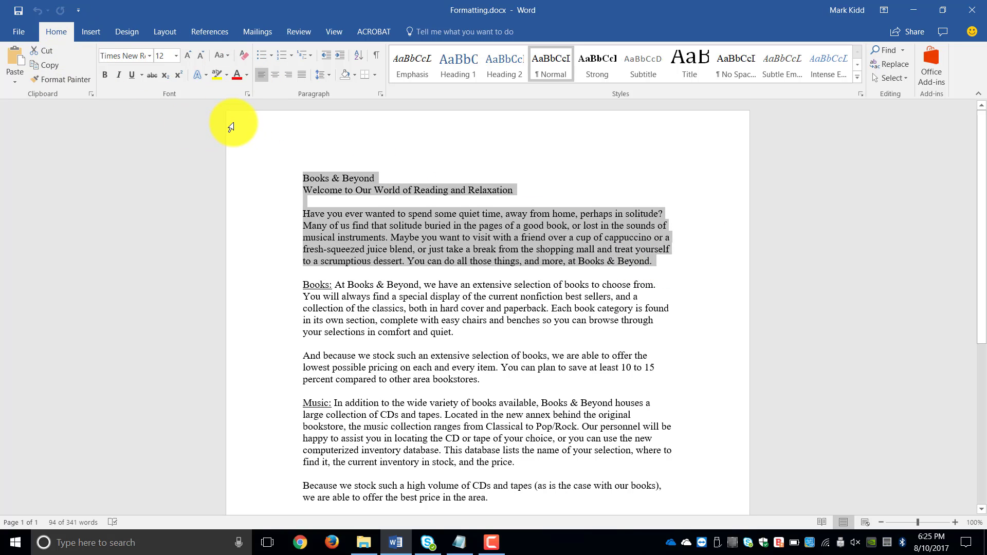
left_click(149, 56)
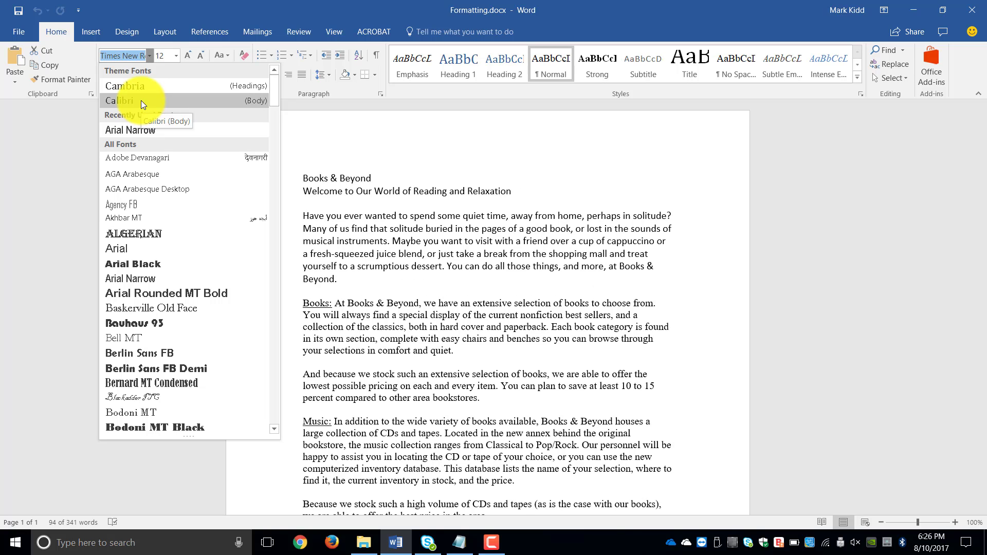
left_click(140, 100)
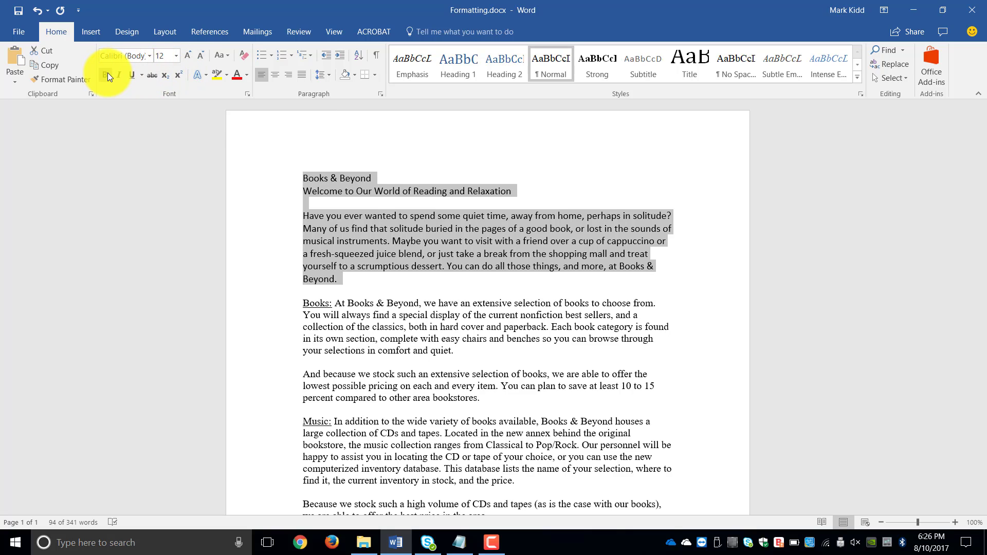
- Try subscript and superscript on the opening lines and first paragraph, and undo both changes
left_click(142, 75)
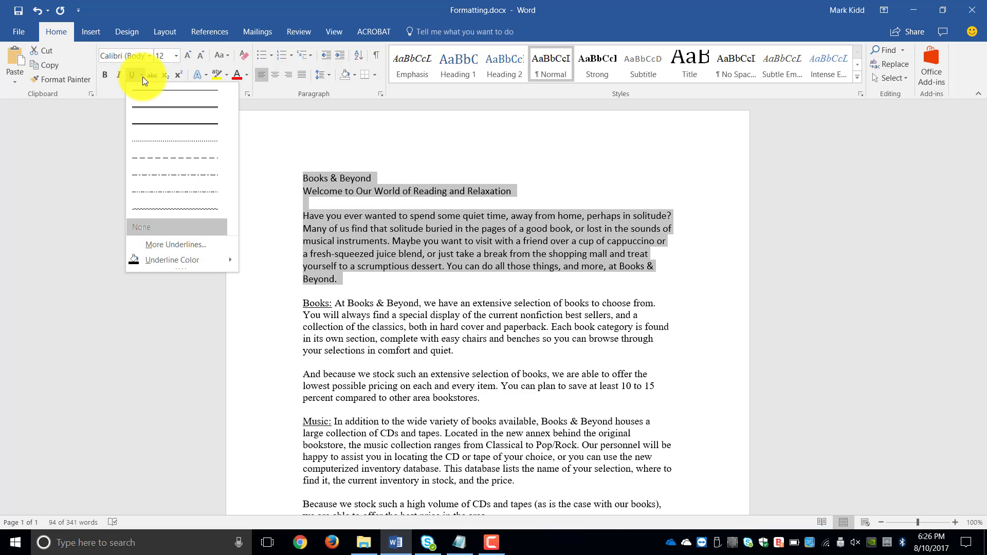
left_click(143, 76)
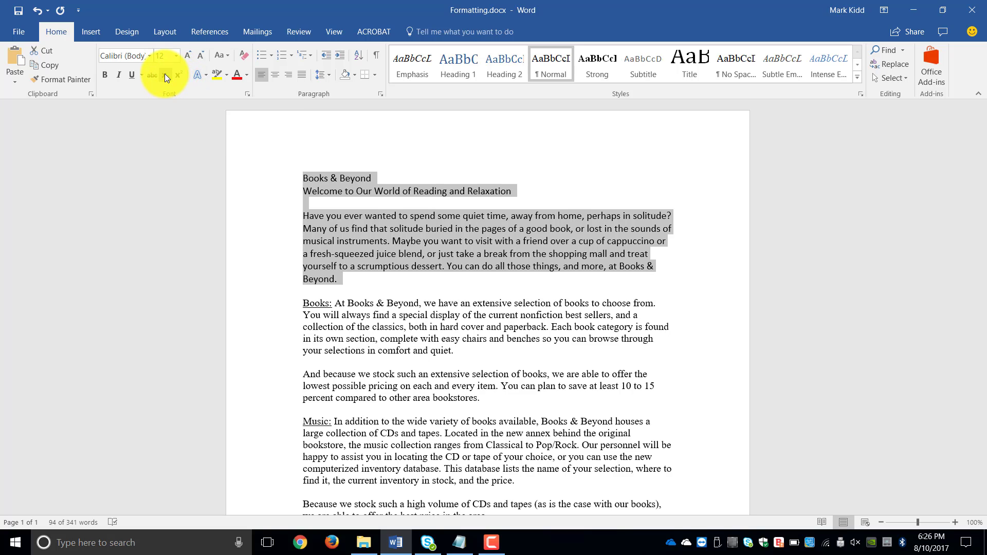
left_click(164, 75)
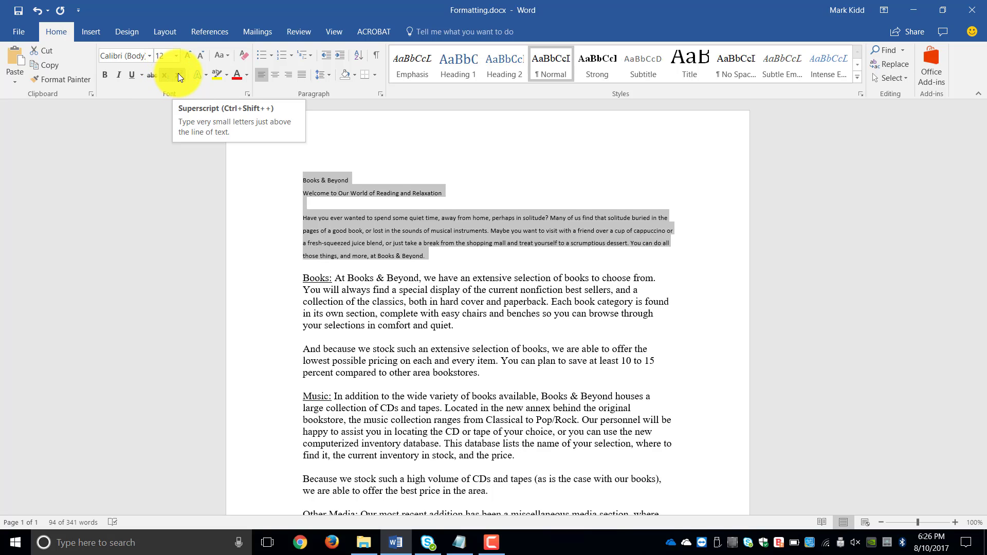
left_click(178, 76)
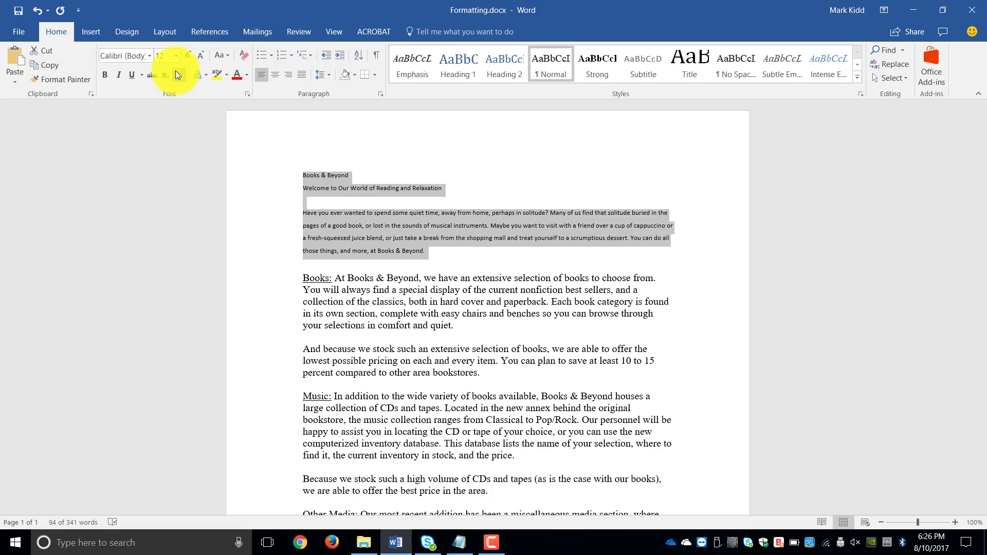
left_click(40, 12)
left_click(41, 11)
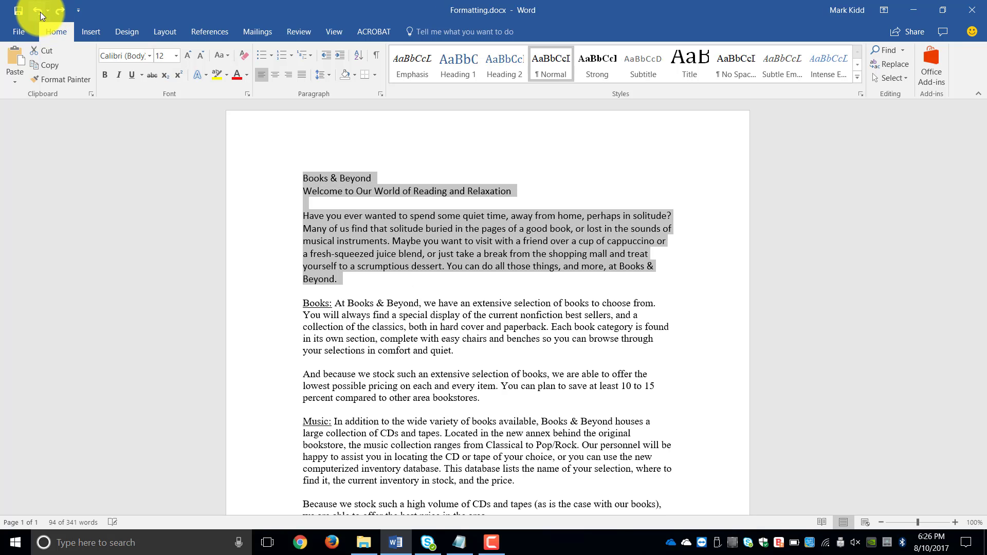
left_click(382, 192)
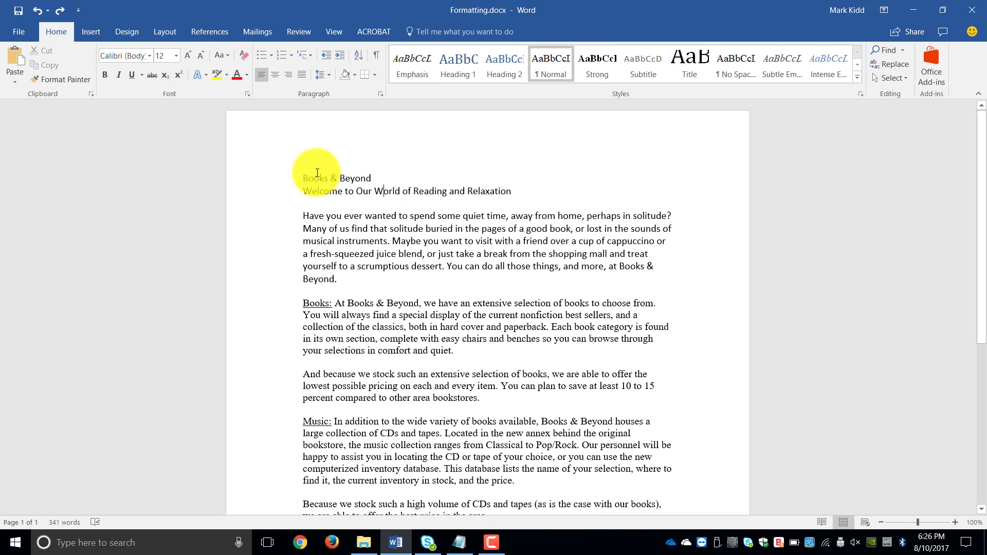
left_click(205, 76)
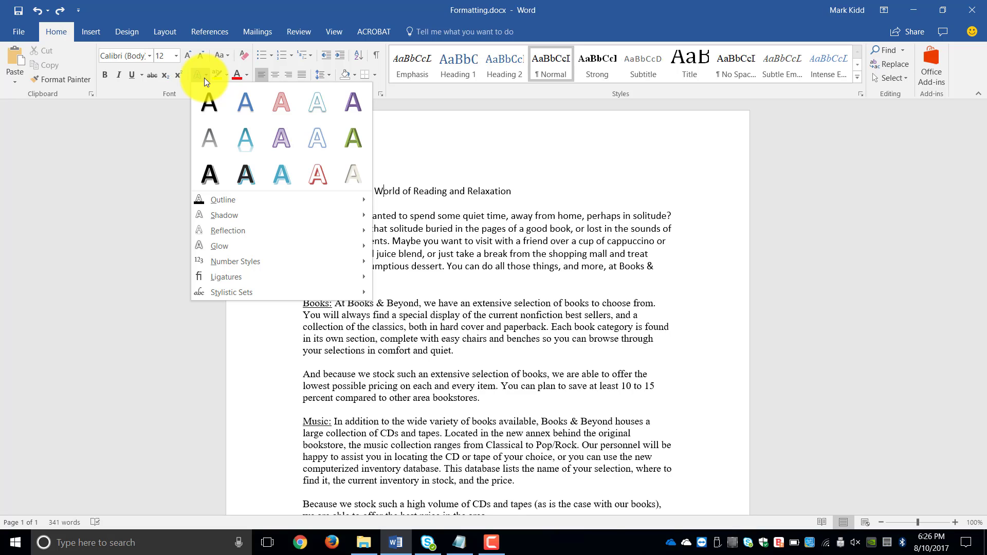
mouse_move(251, 205)
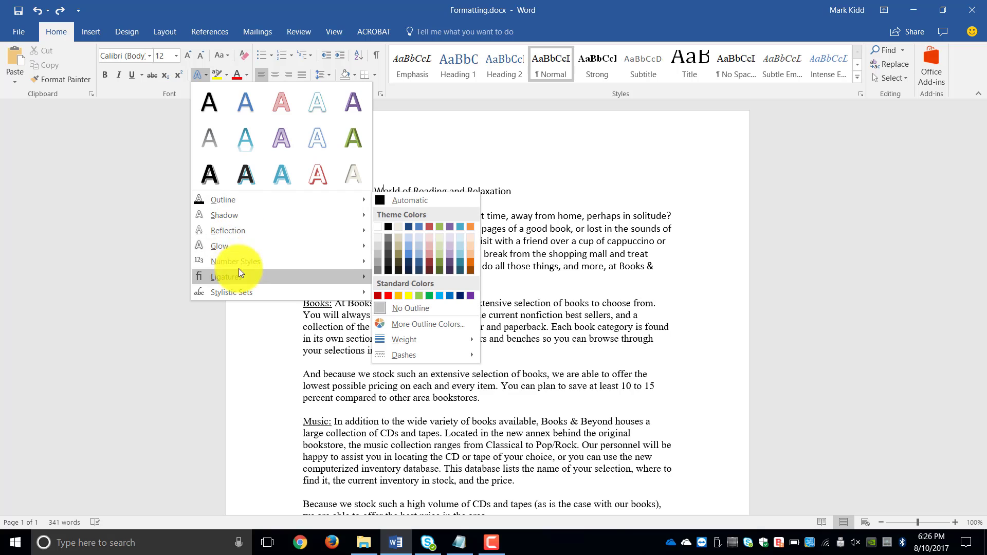
mouse_move(251, 291)
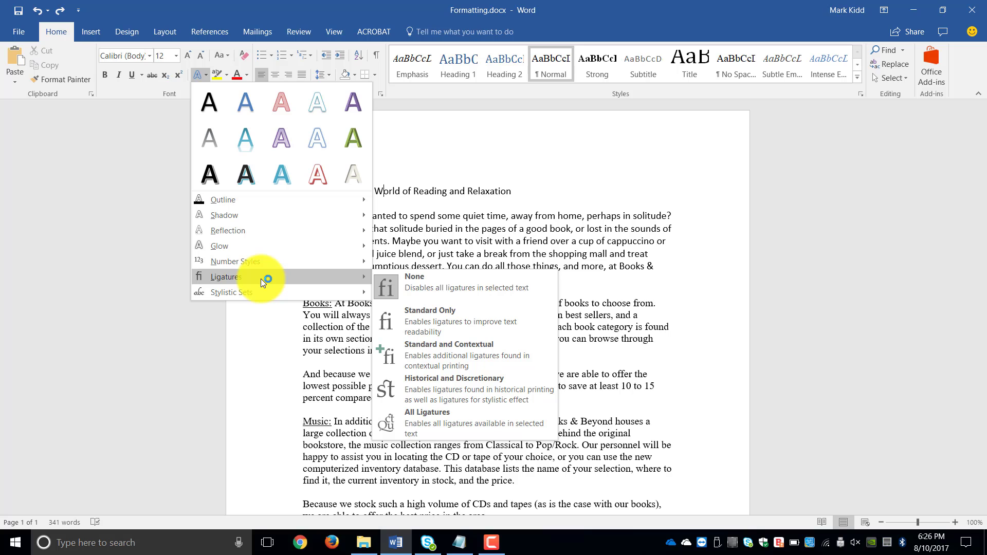
left_click(228, 75)
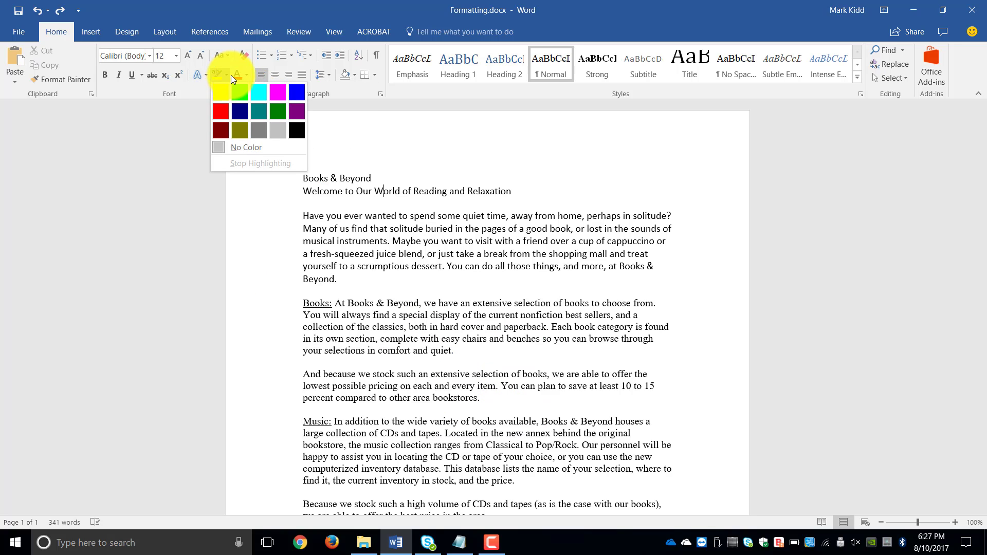
left_click(247, 75)
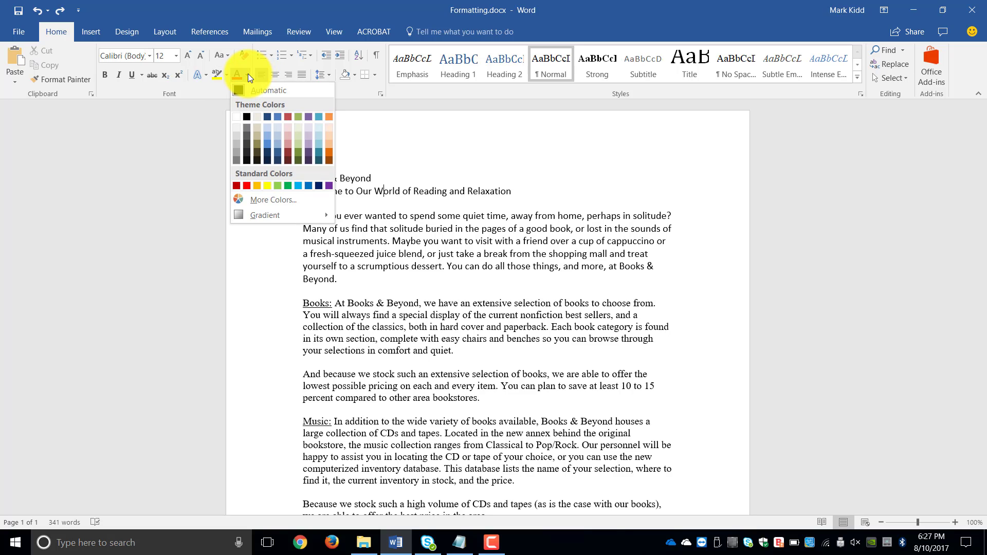
left_click(248, 74)
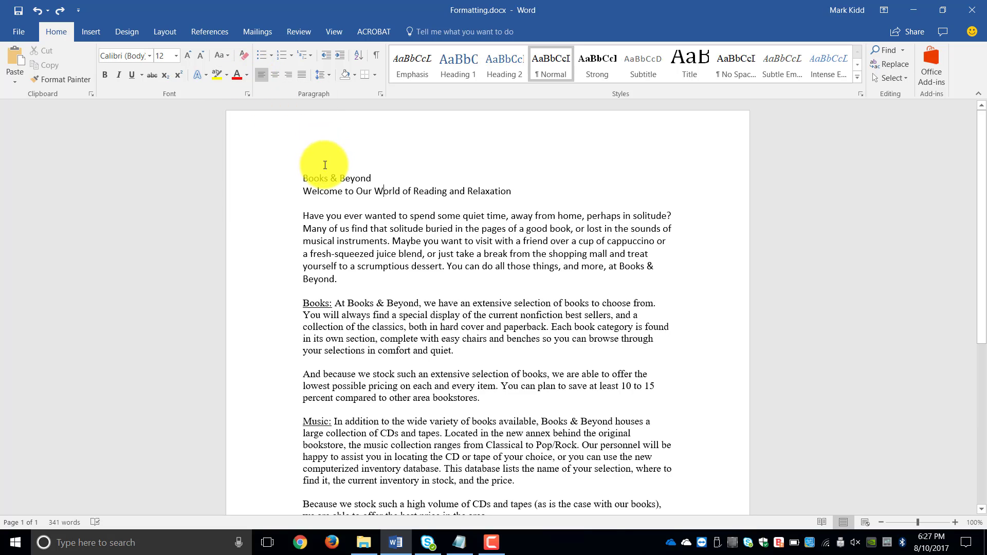
left_click(309, 178)
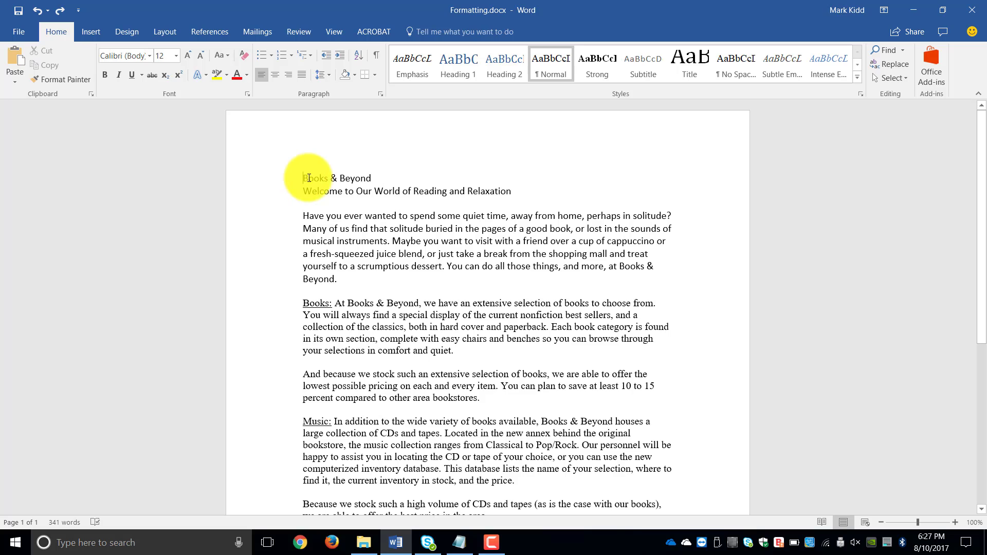
left_click_drag(308, 177, 379, 205)
left_click(380, 249)
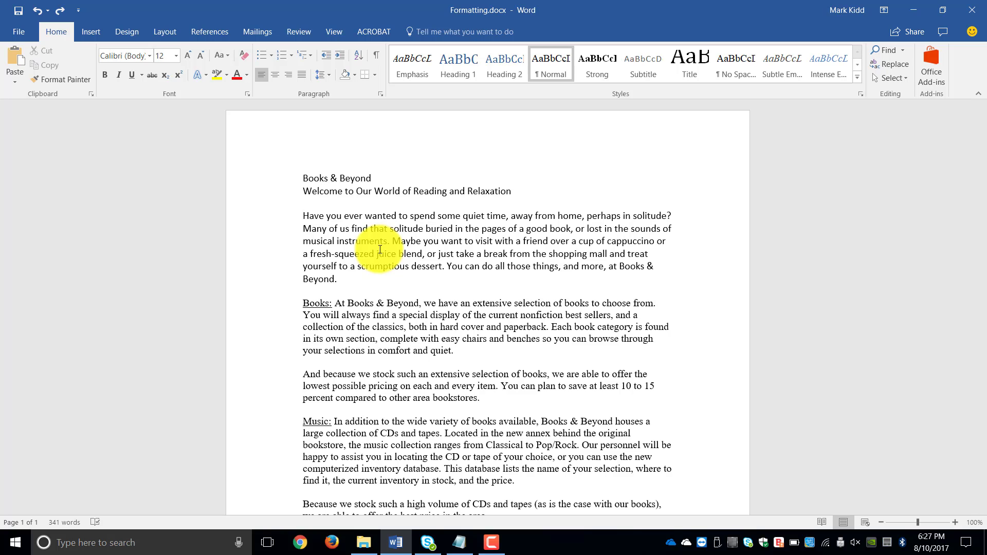
- Set the font of the entire document text to Arial
key("ctrl+a")
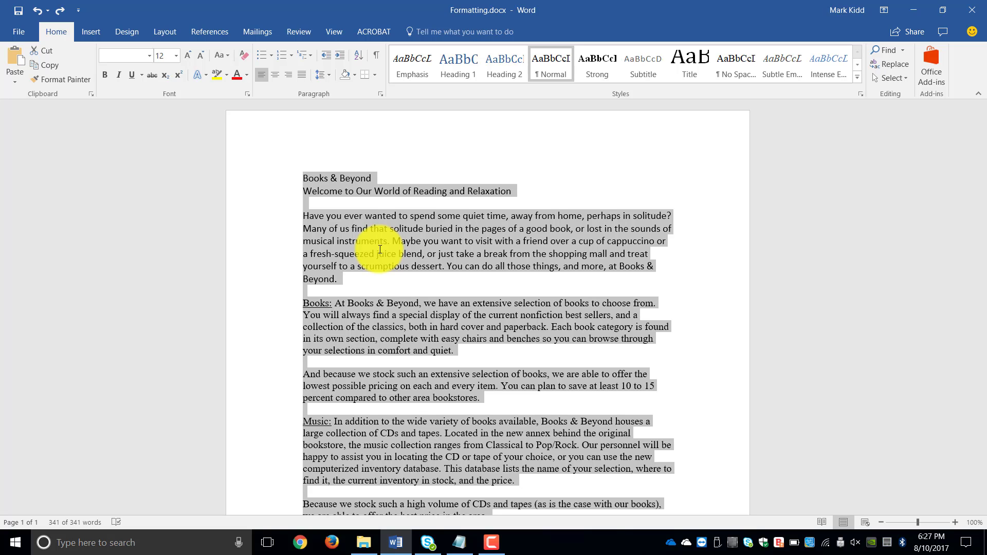
left_click(149, 58)
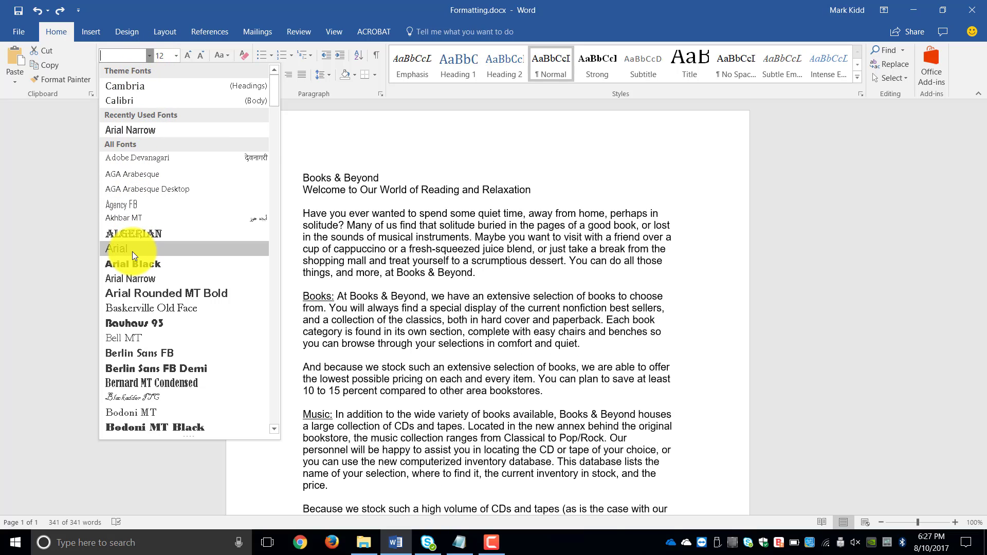
left_click(132, 250)
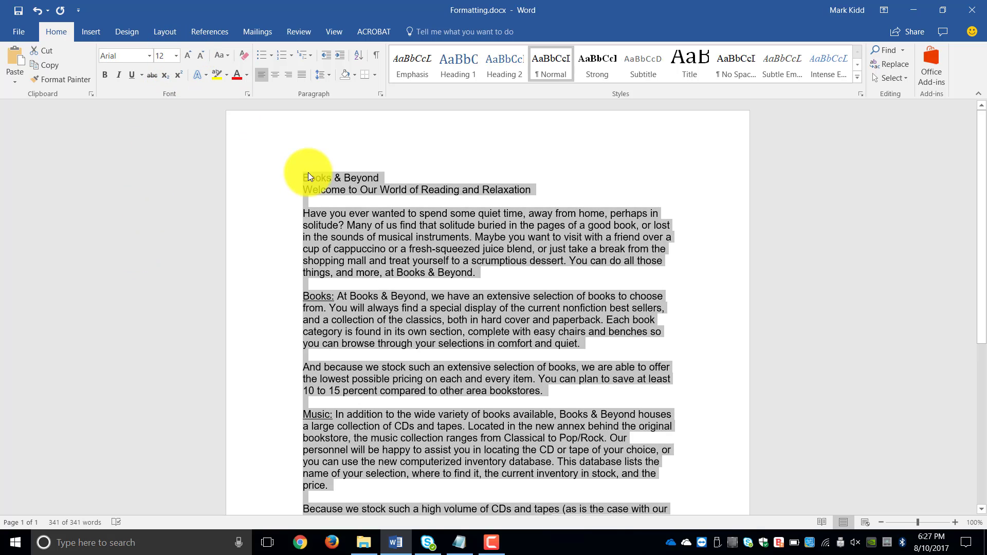
left_click(347, 181)
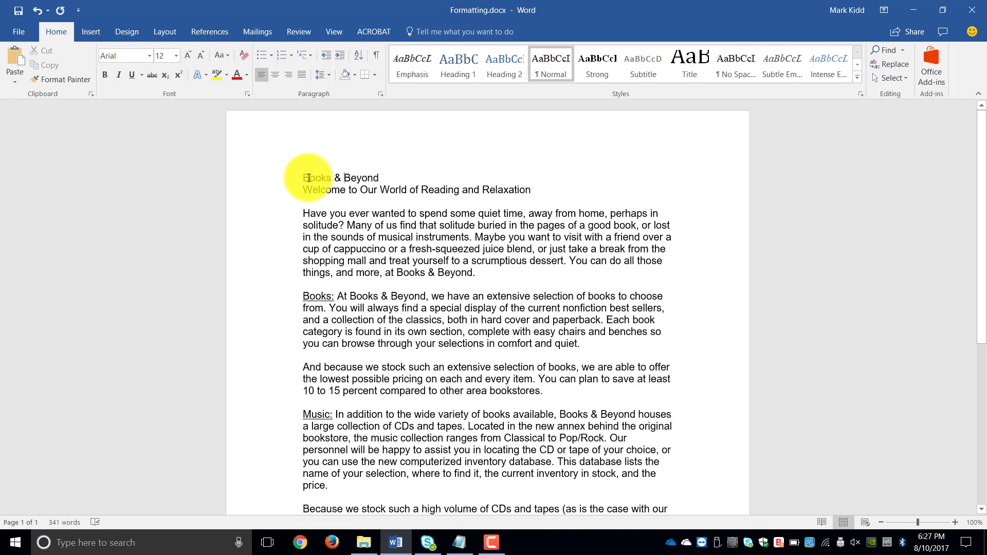
- Apply the Heading 1 style to the "Books & Beyond" line at the start of the document
left_click_drag(301, 178, 396, 180)
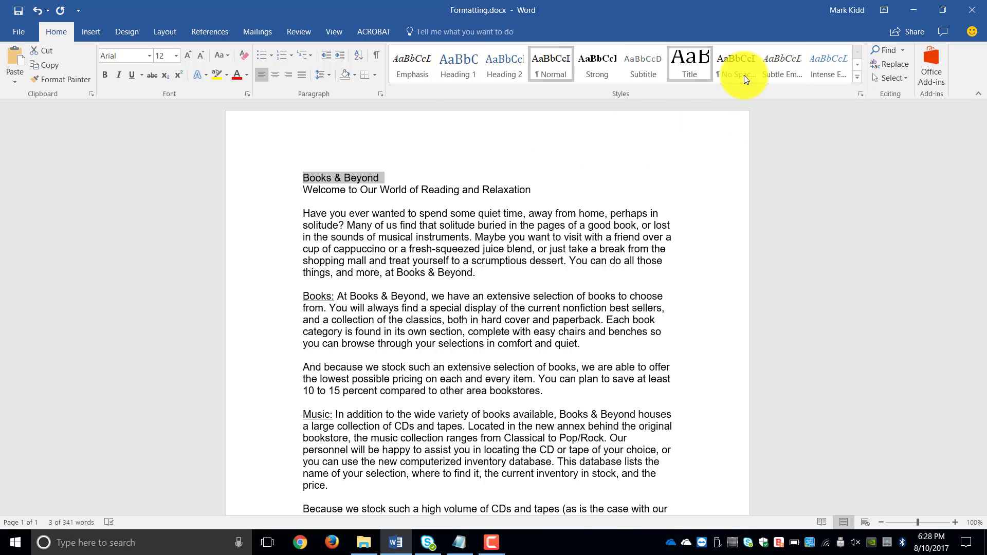
left_click(857, 77)
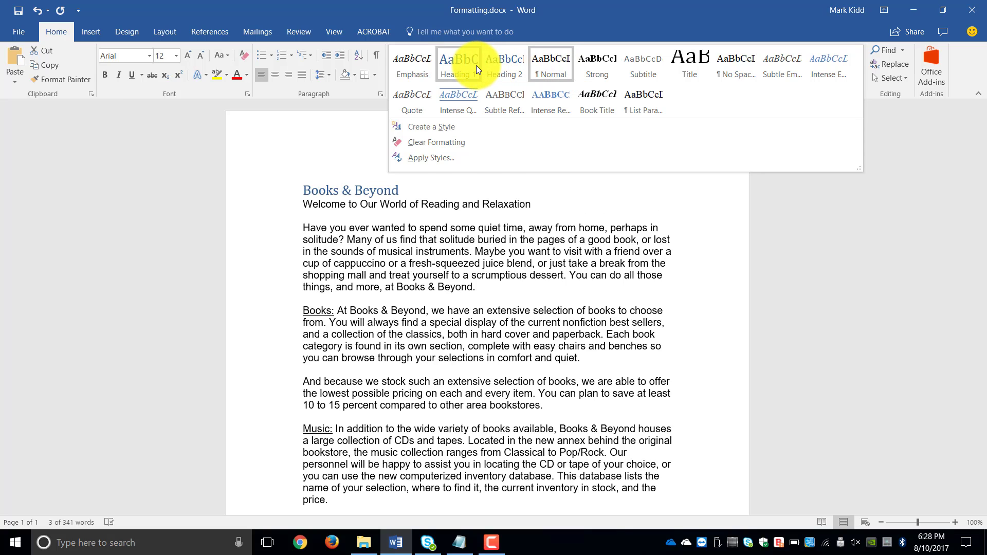
left_click(475, 66)
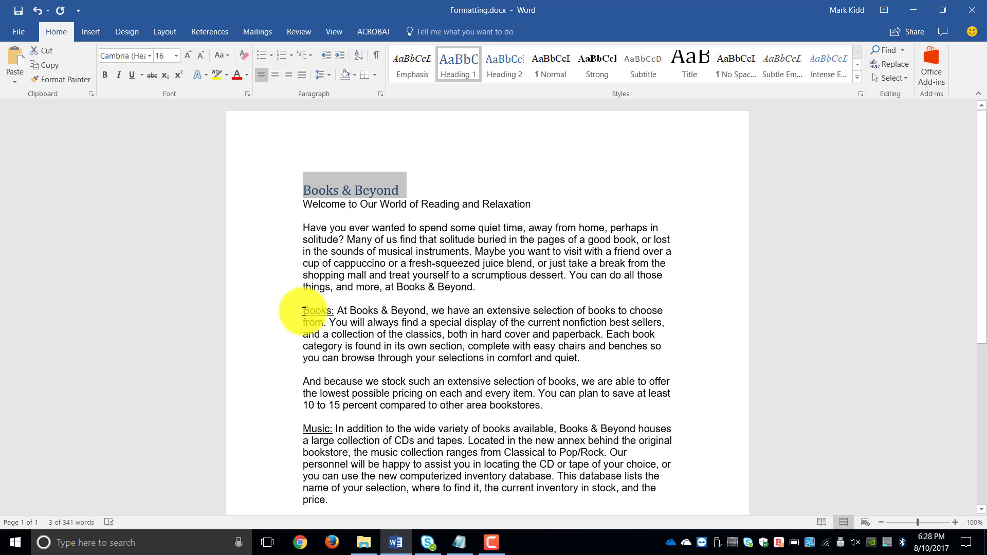
- Apply the Heading 2 style to the "Books:" and "Music:" labels that open their paragraphs
left_click_drag(303, 312, 335, 312)
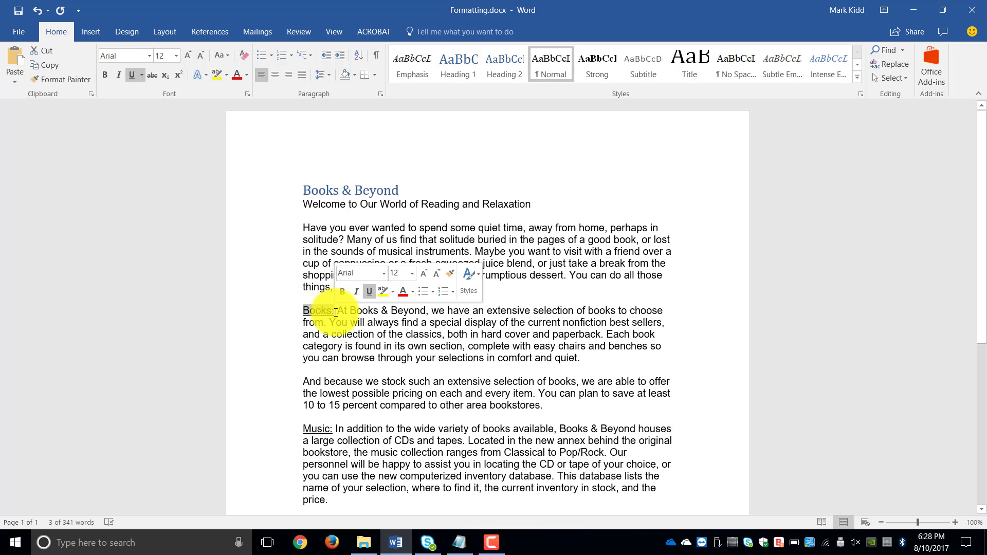
left_click(501, 79)
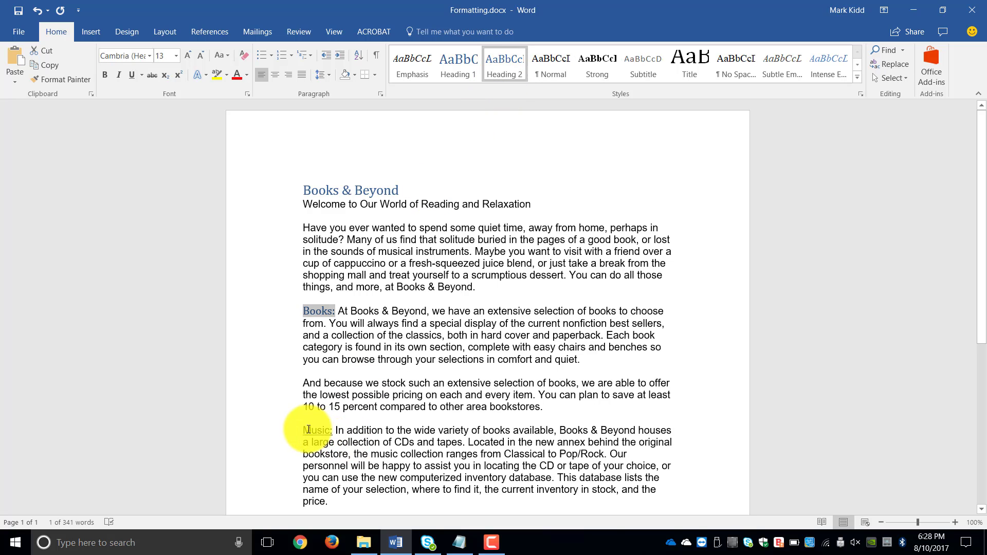
left_click_drag(304, 430, 336, 431)
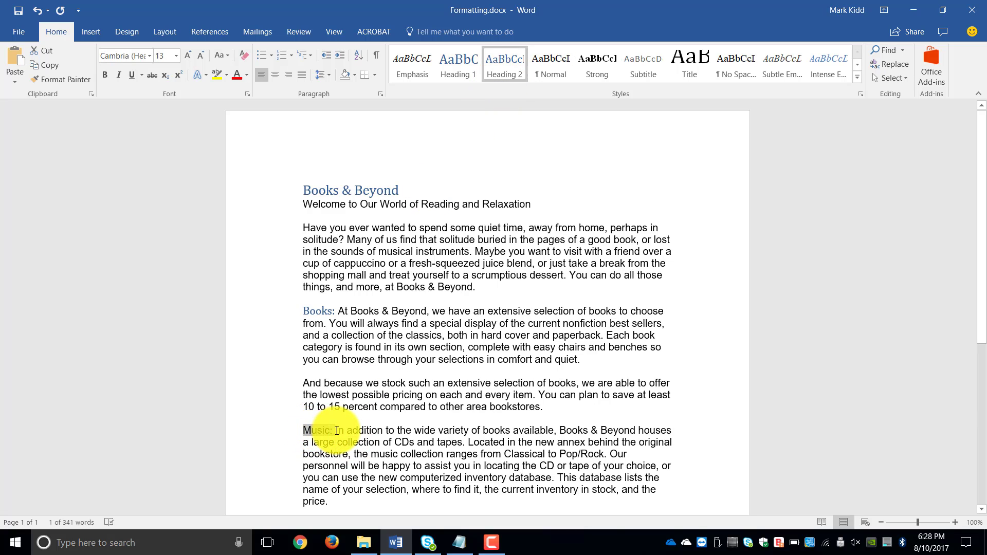
left_click(507, 77)
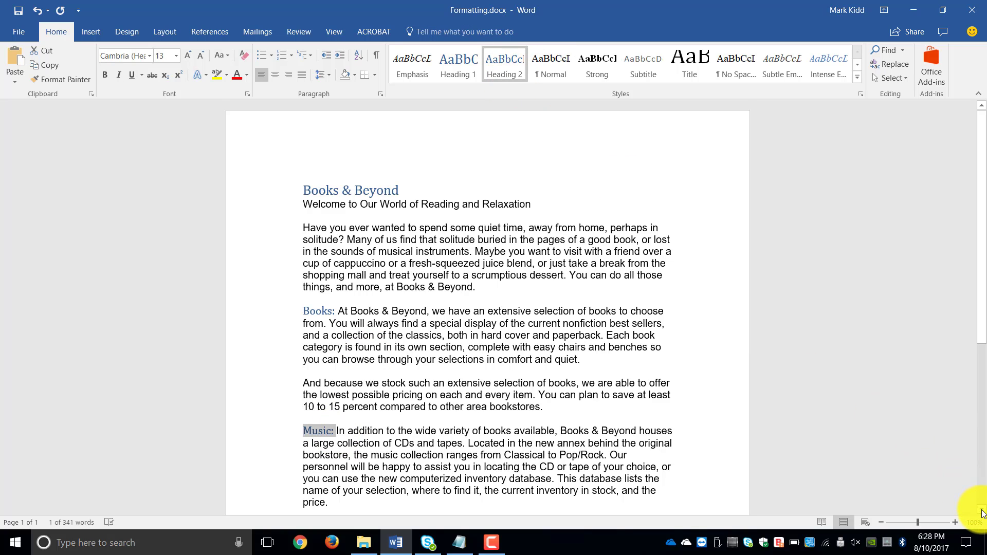
- Apply the Heading 2 style to the "Other Media" label in the last paragraph and return to the document's beginning
scroll(982, 512, "down", 6)
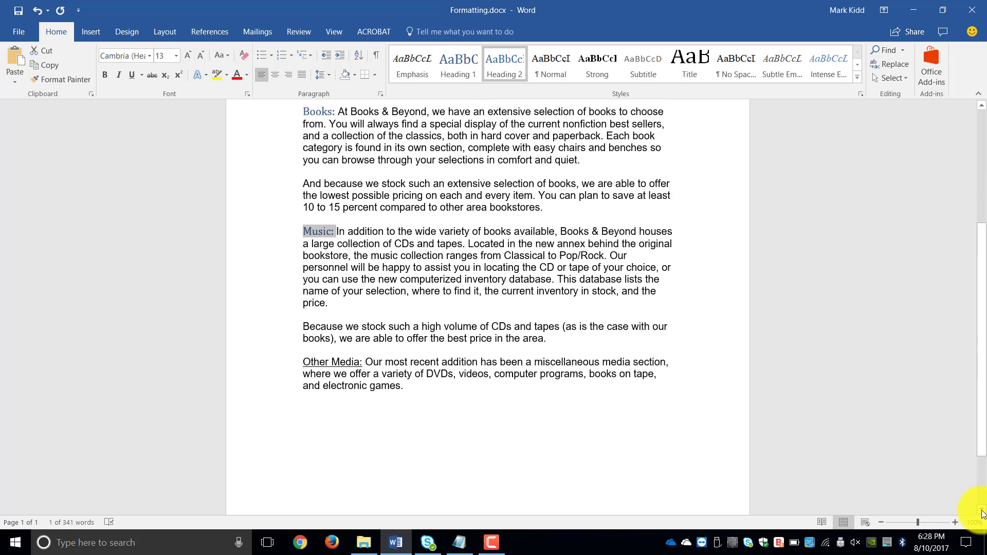
scroll(982, 513, "down", 2)
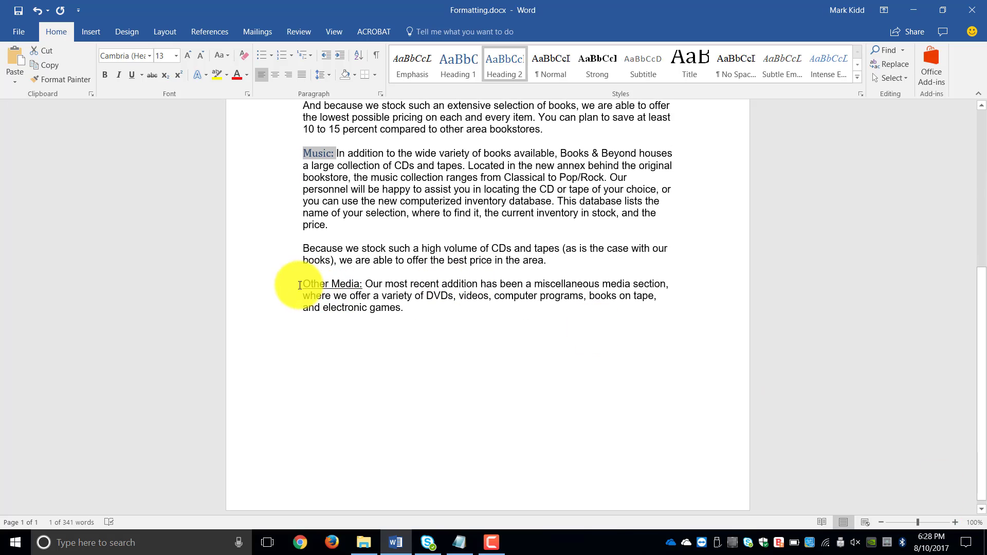
left_click_drag(301, 284, 361, 286)
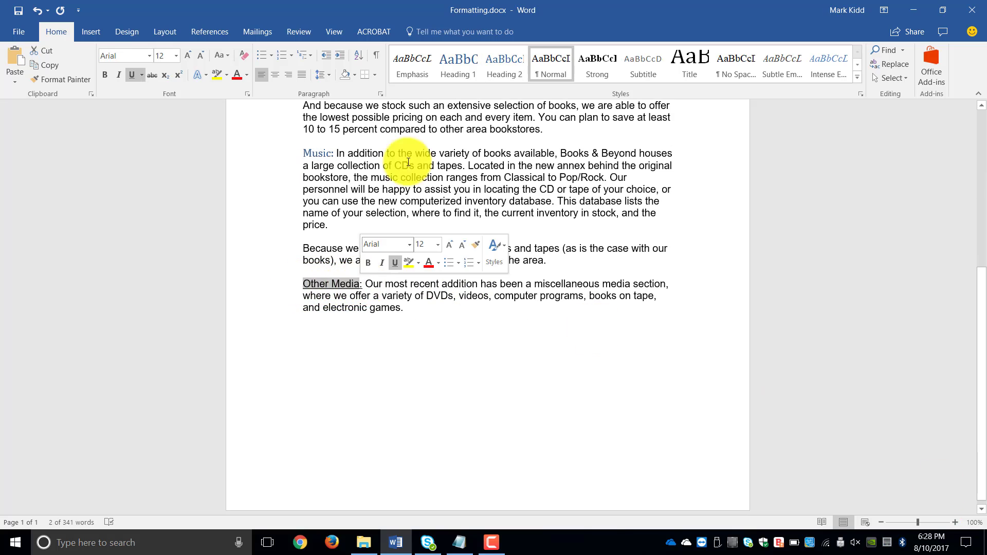
left_click(504, 66)
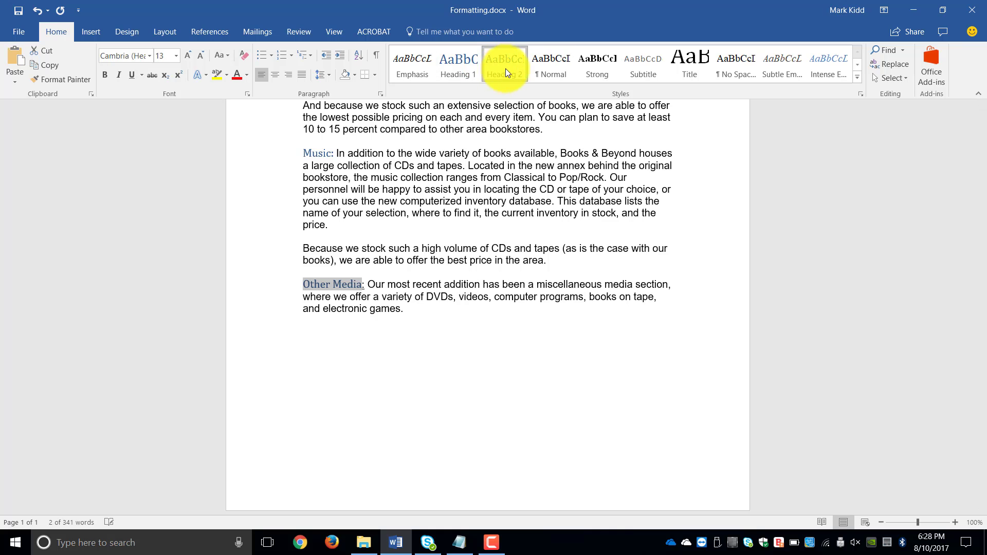
left_click(622, 274)
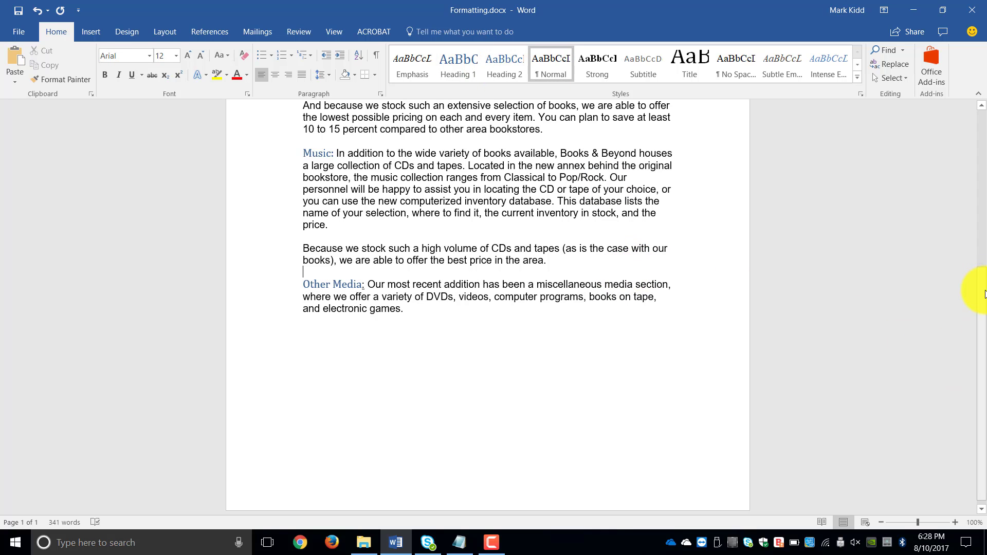
left_click_drag(983, 294, 984, 121)
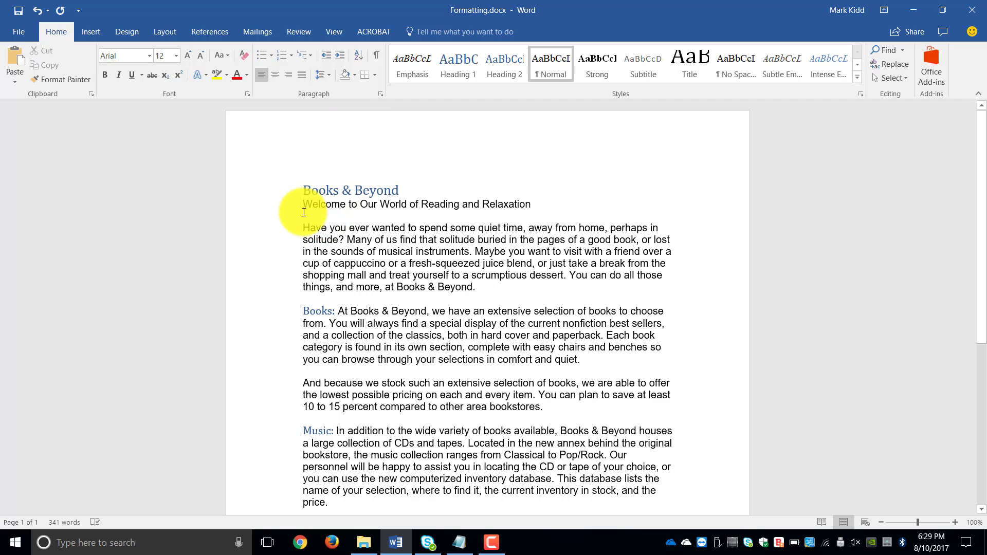
- Try center and right alignment on the "Have you ever wanted to spend some quiet time" paragraph, then set it to Justify
left_click_drag(305, 228, 493, 285)
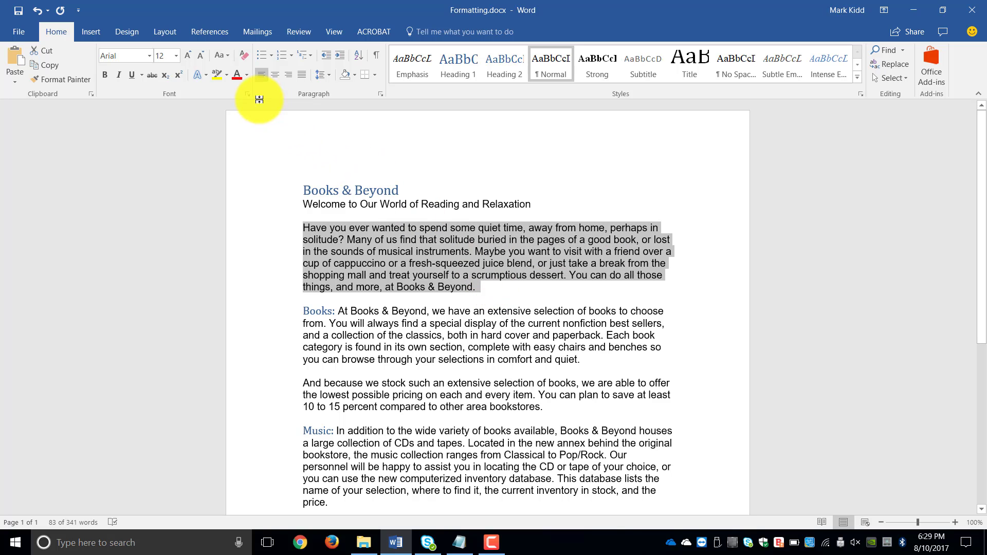
left_click(273, 76)
left_click(285, 77)
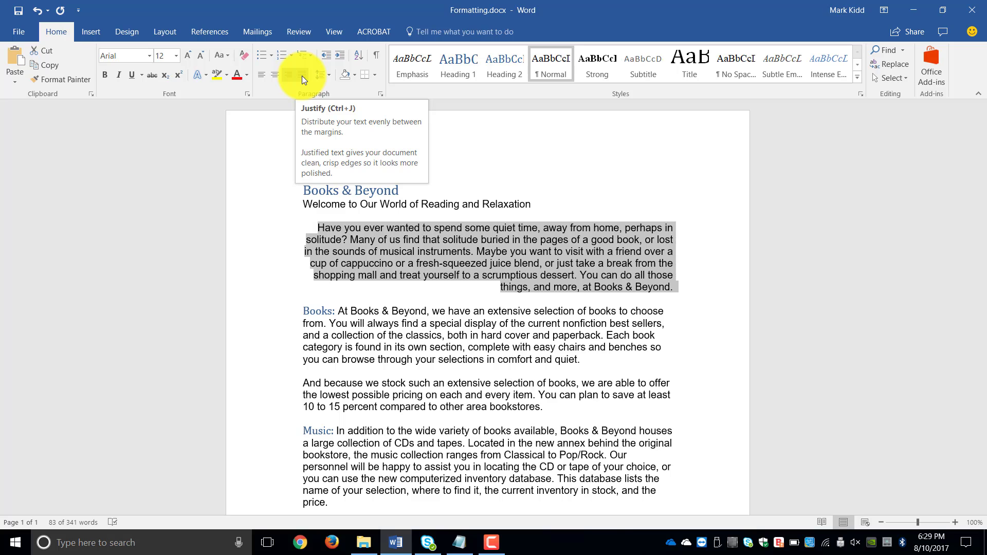
left_click(301, 76)
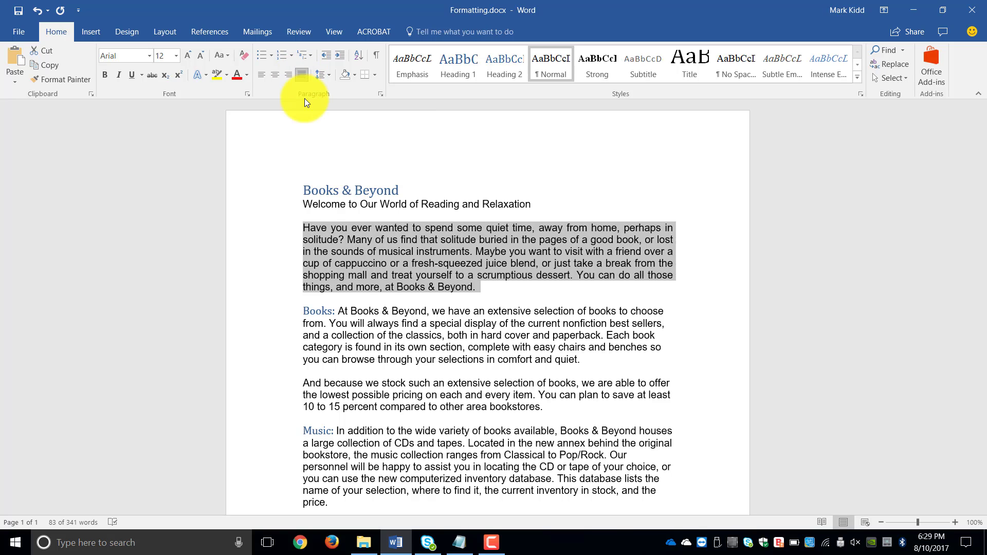
left_click(362, 263)
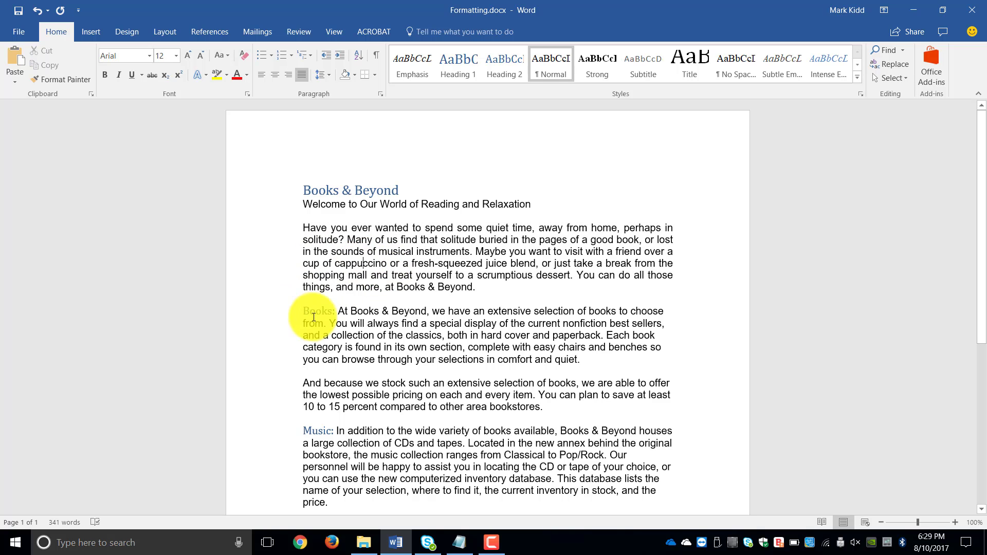
- Justify all the text from the "Books:" paragraph to the end of the document
left_click_drag(304, 312, 453, 308)
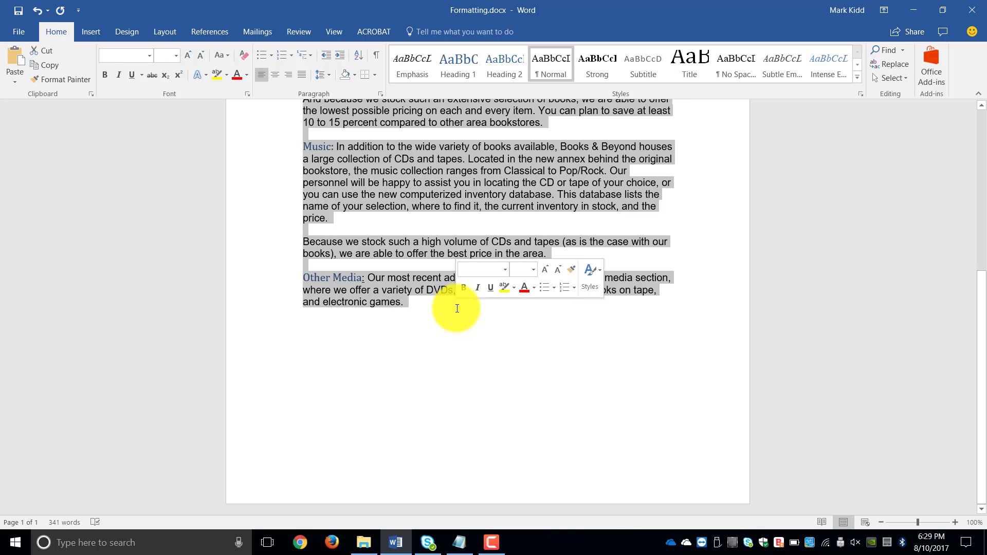
left_click(302, 75)
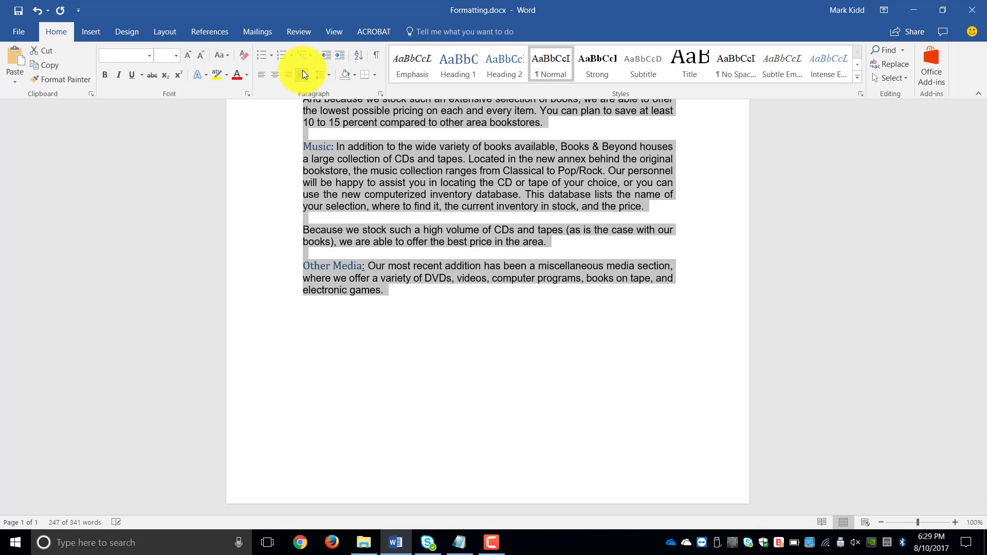
left_click(597, 231)
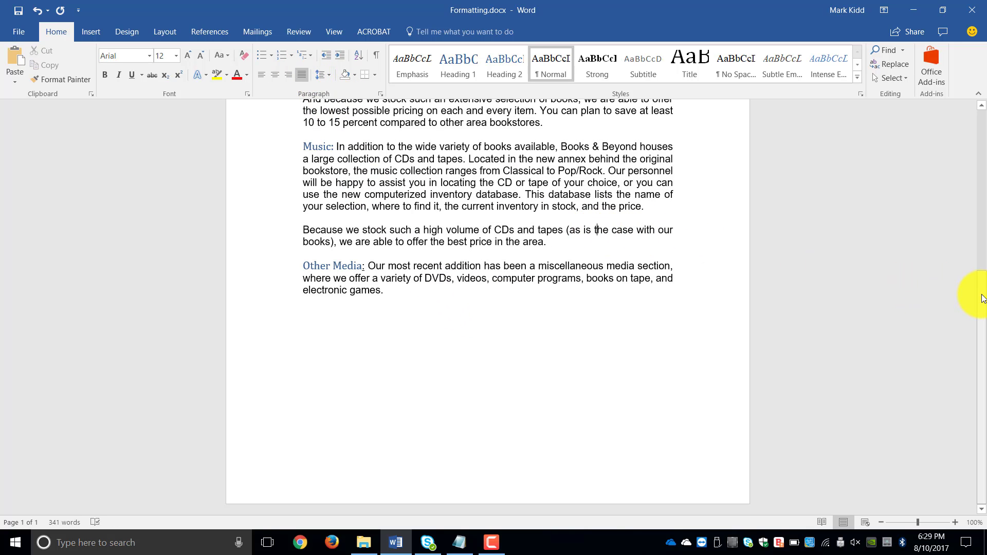
left_click_drag(980, 308, 969, 143)
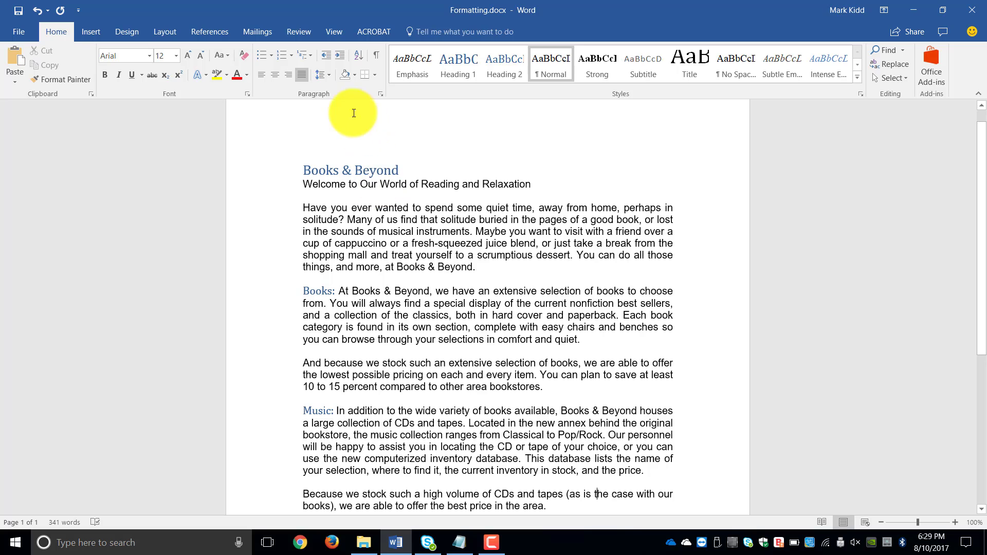
left_click(327, 76)
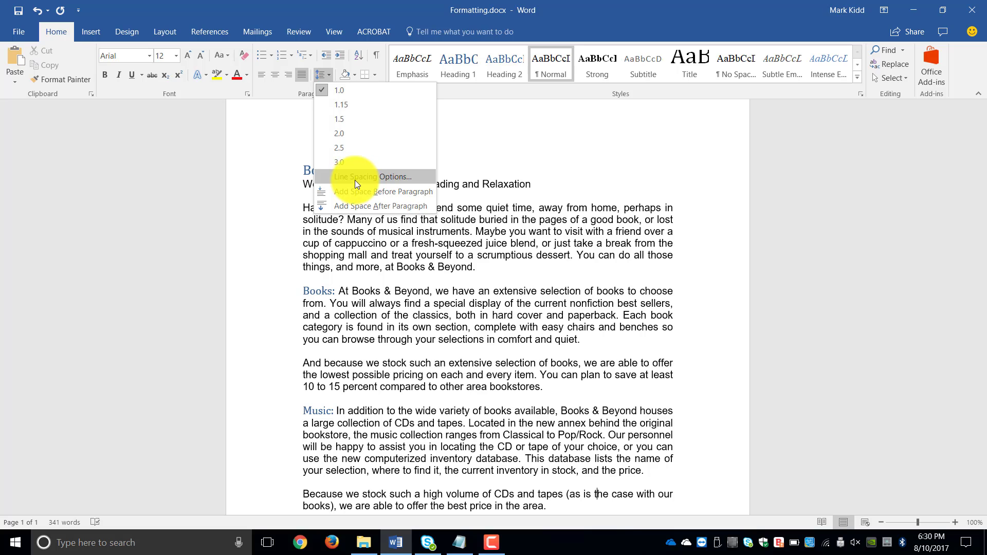
left_click(471, 255)
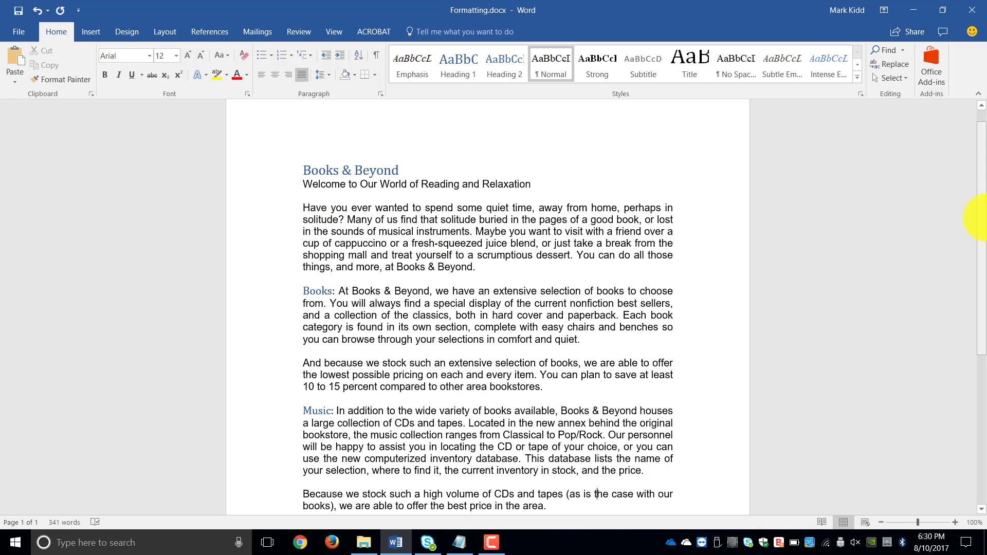
- Start a new paragraph after the "Other Media" paragraph at the end of the document
left_click_drag(982, 276, 984, 365)
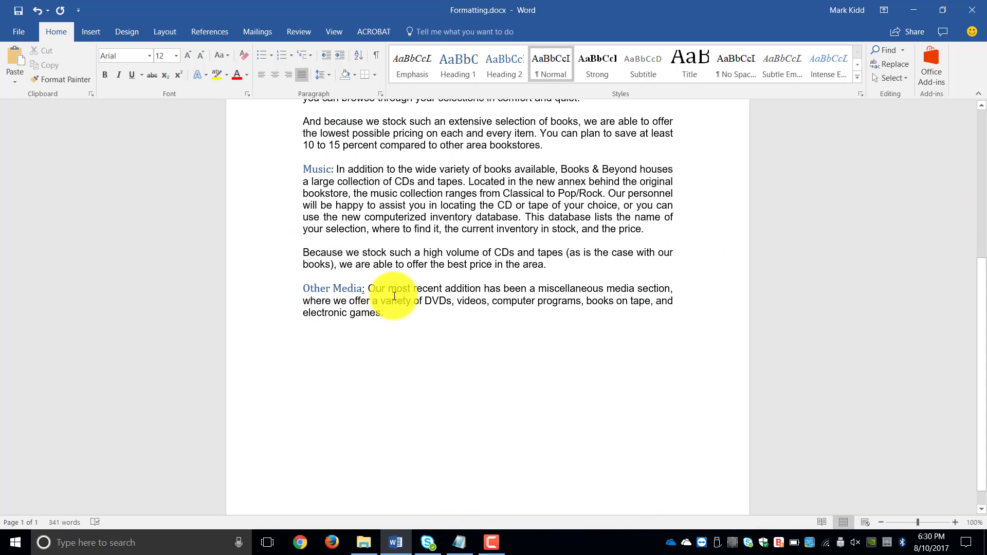
left_click(403, 311)
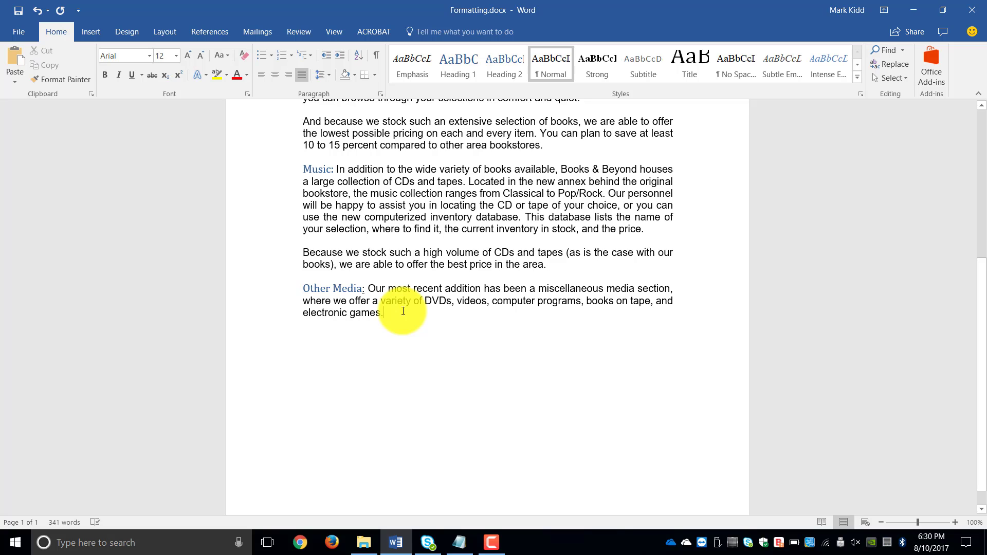
key("Return")
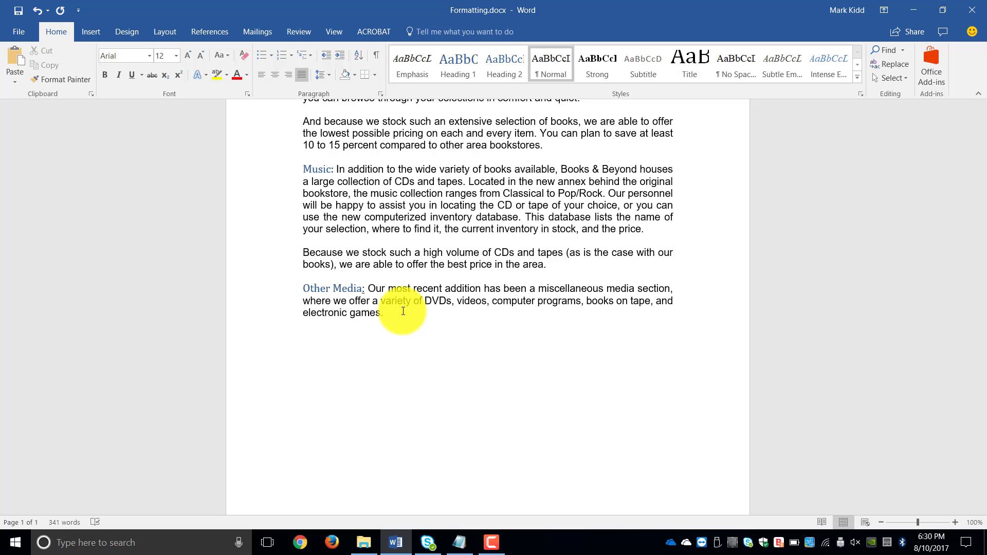